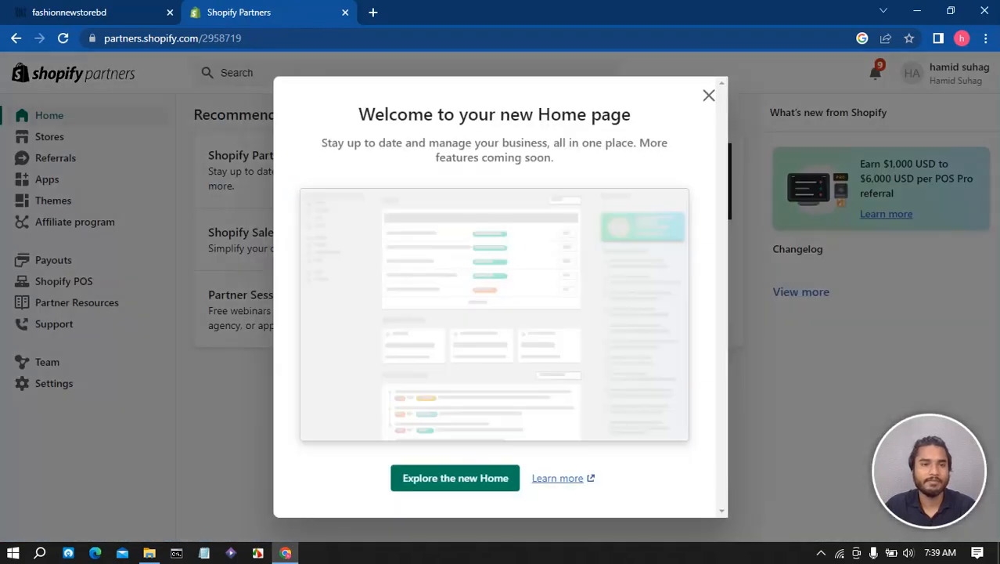
Dismiss the welcome message and start creating a new development store from the Stores page
left_click(708, 96)
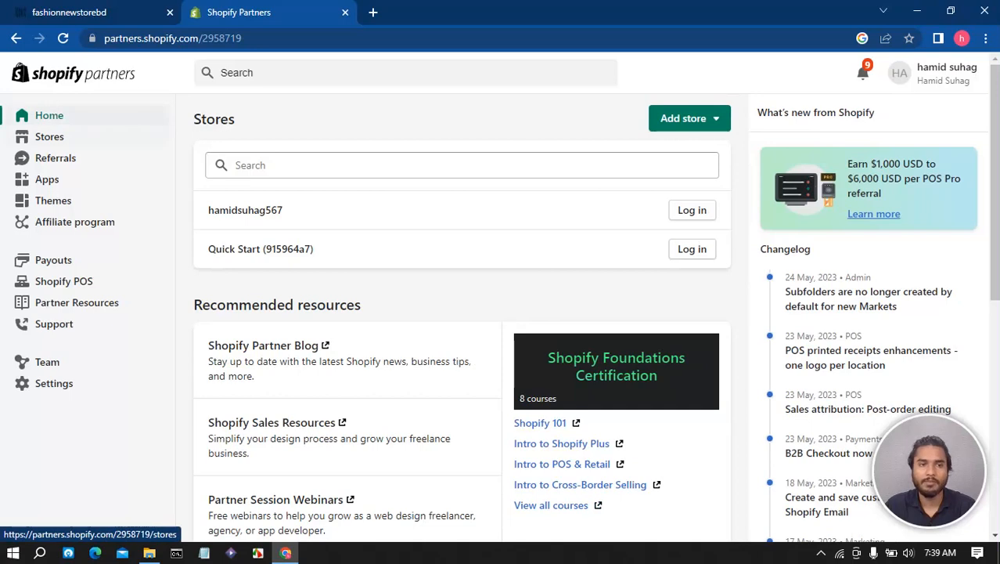
left_click(50, 136)
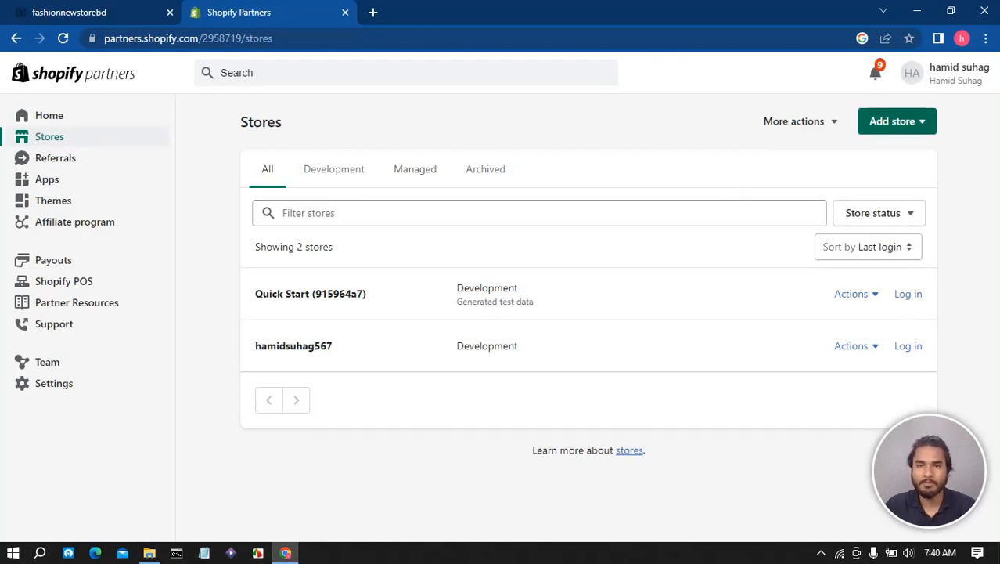
left_click(892, 121)
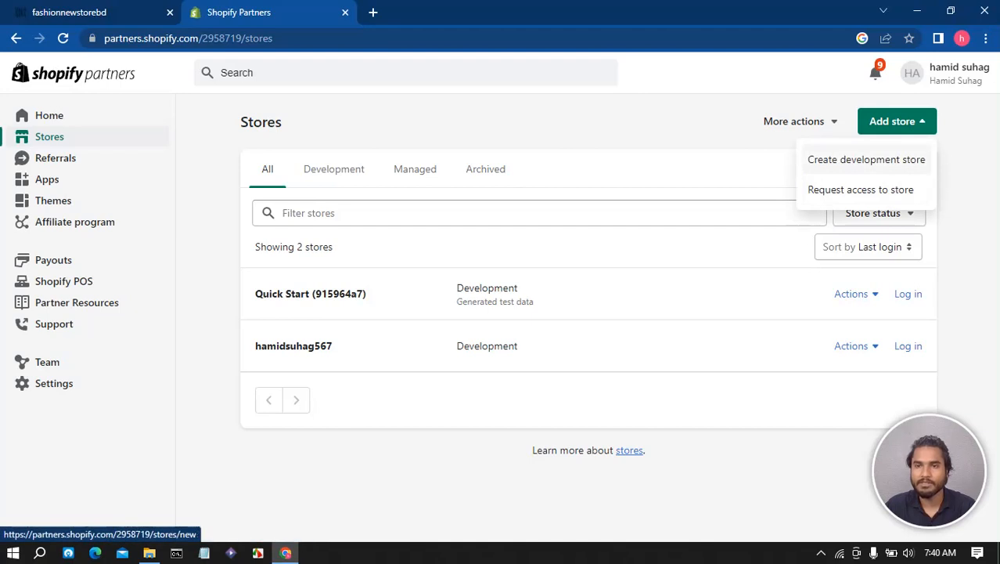
left_click(867, 159)
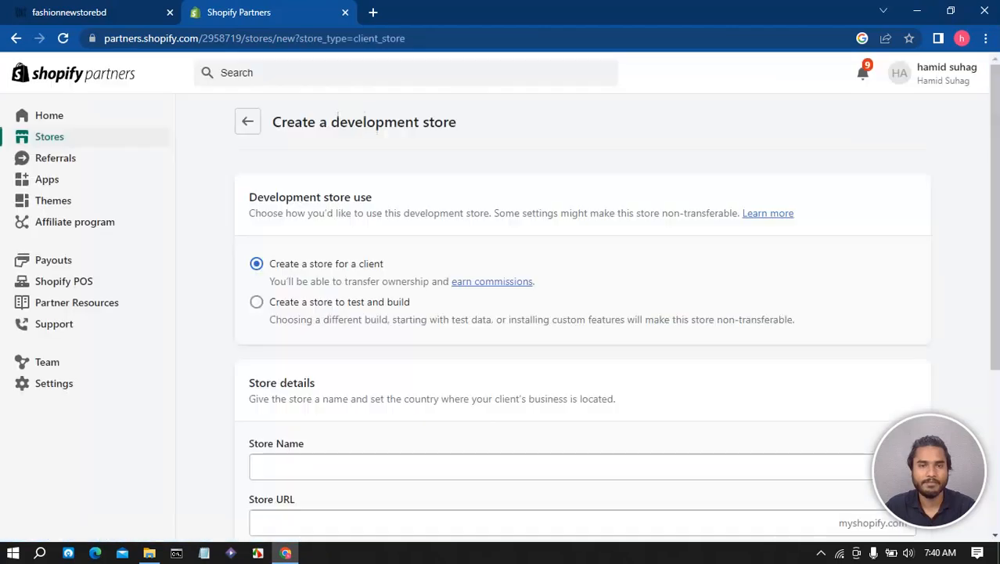
Copy the subdomain fashionnewstorebd from the open storefront's address and enter it as the new store's name
scroll(582, 313, "down", 3)
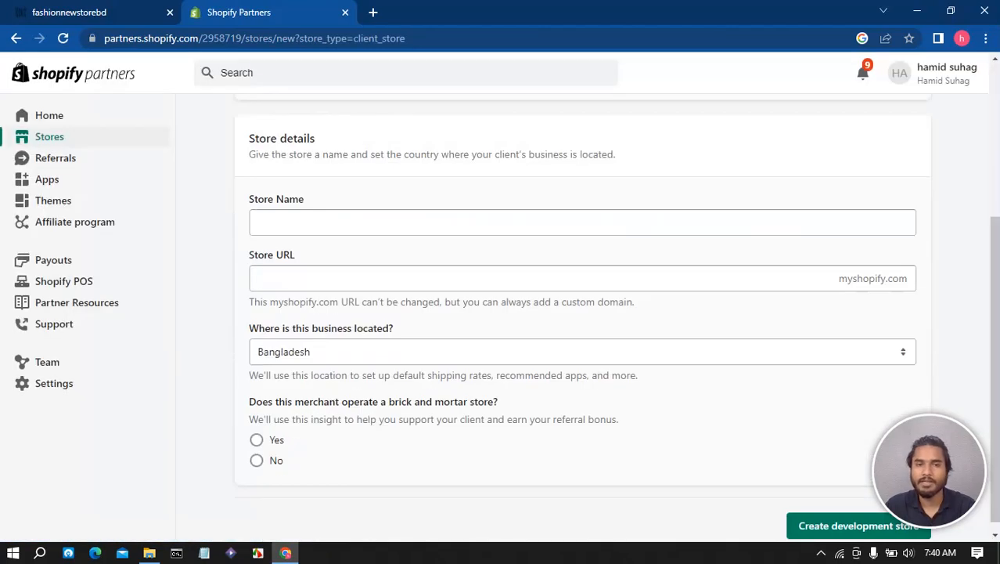
left_click(582, 223)
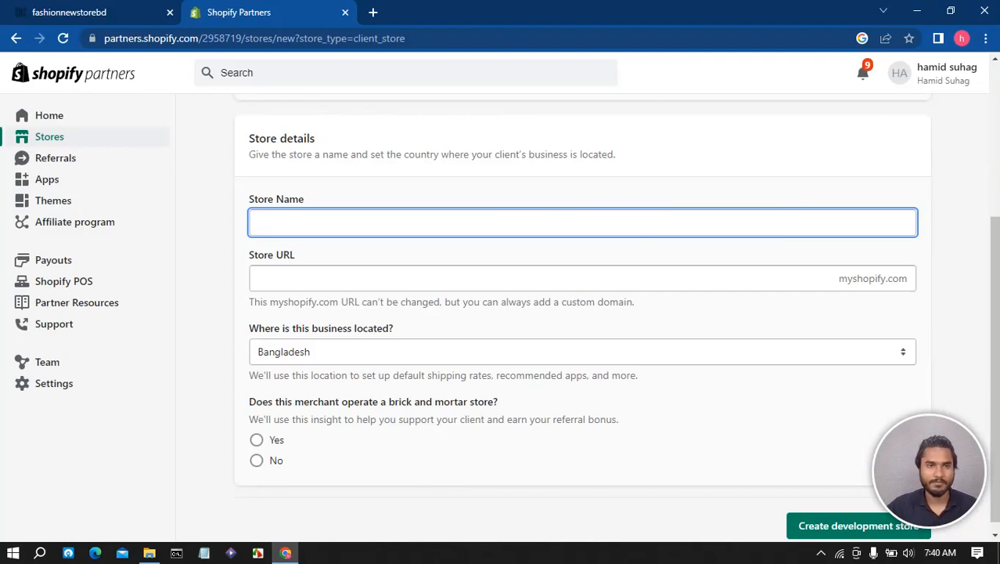
key("ctrl+Tab")
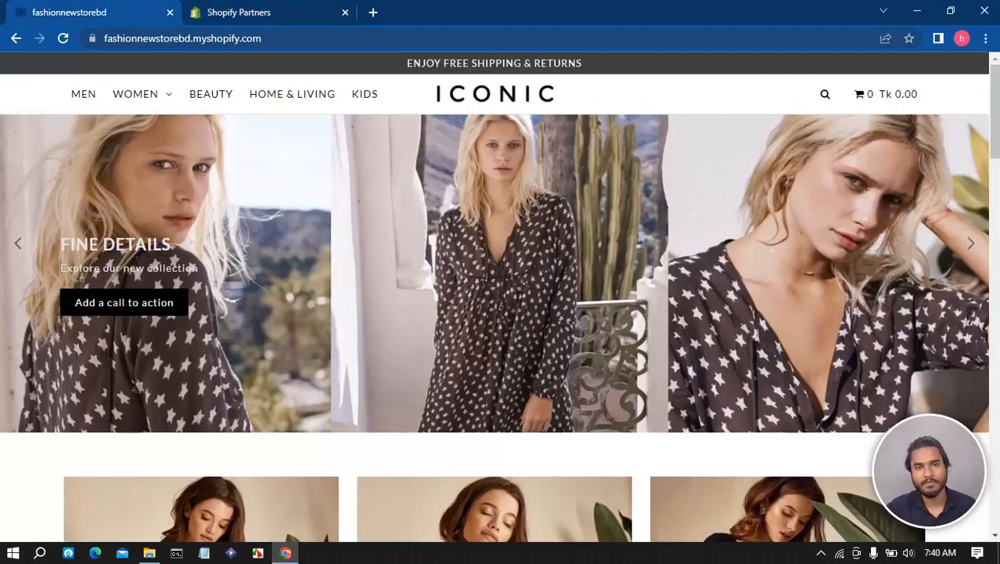
double_click(232, 38)
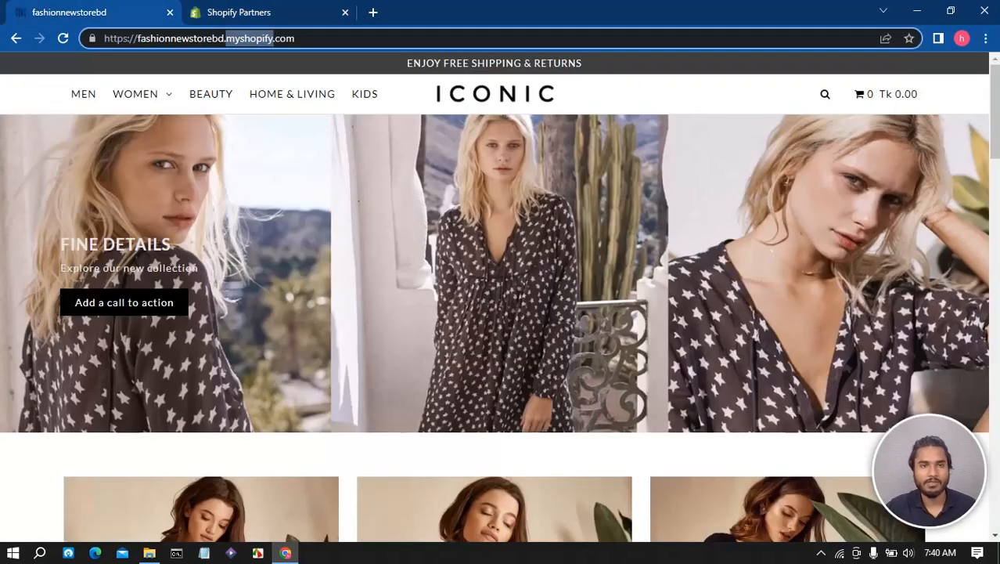
left_click_drag(225, 39, 137, 38)
right_click(196, 38)
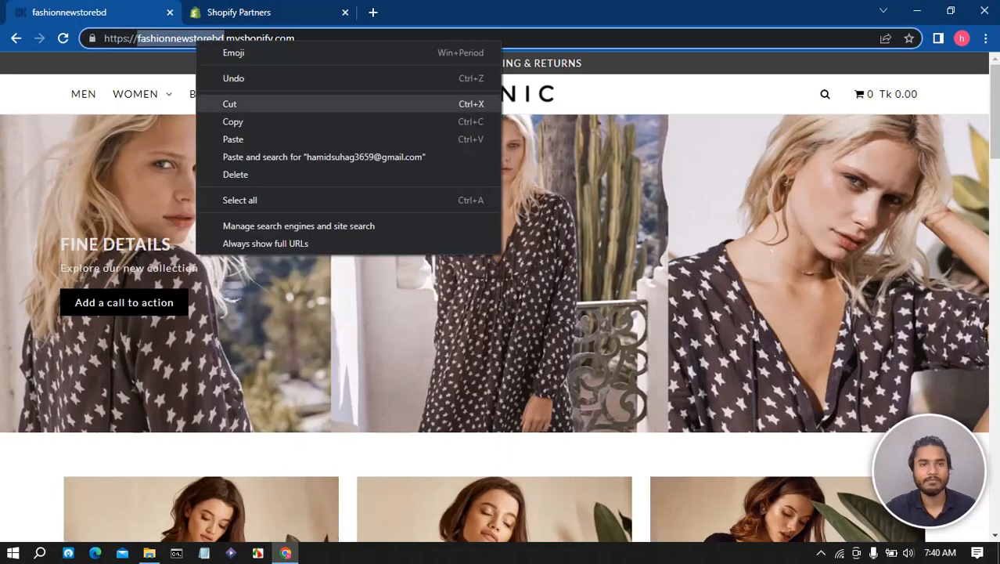
left_click(235, 121)
left_click(243, 12)
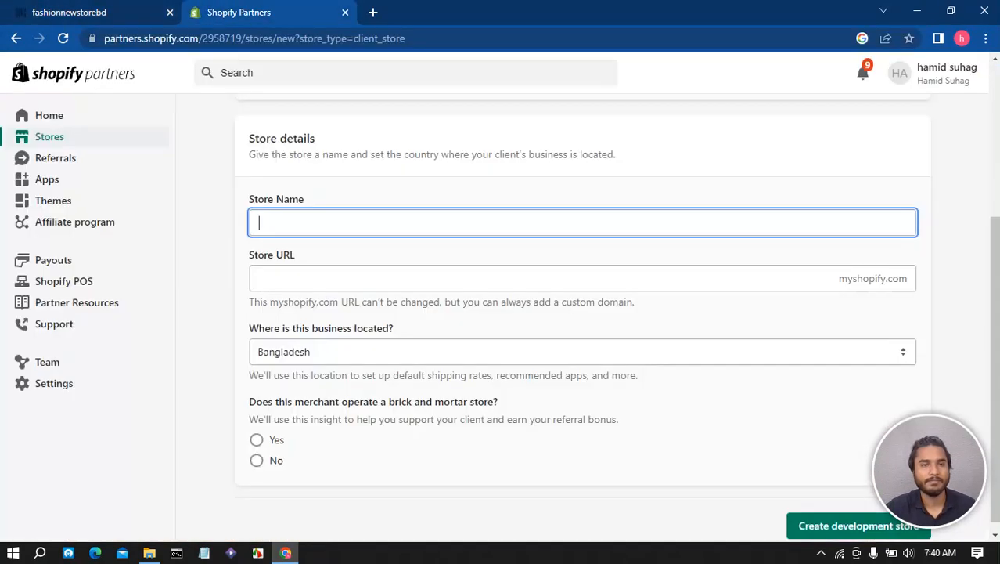
key("ctrl+v")
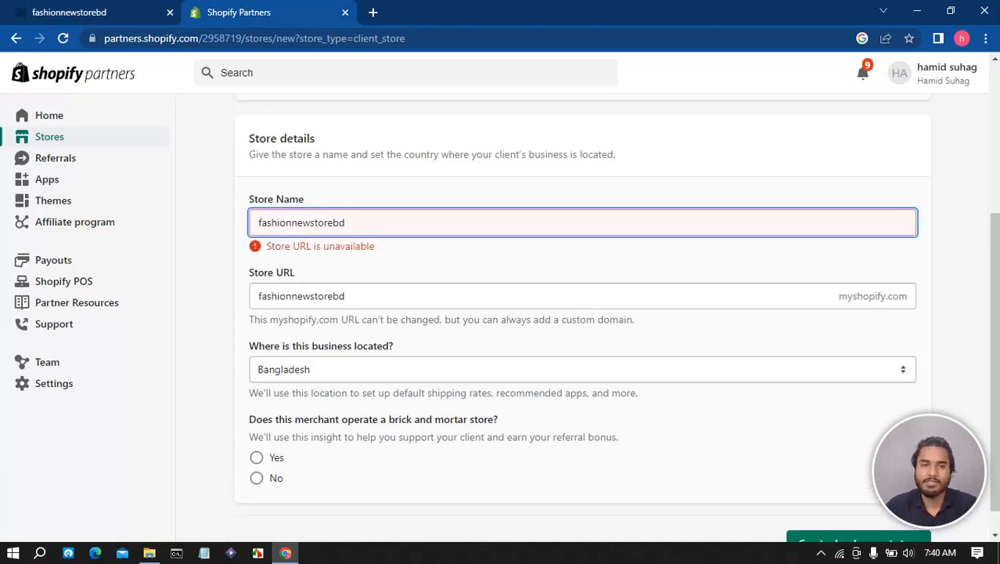
Compare with the existing storefront's address and change the new store's name to fashionnewstorebd1
key("ctrl+Tab")
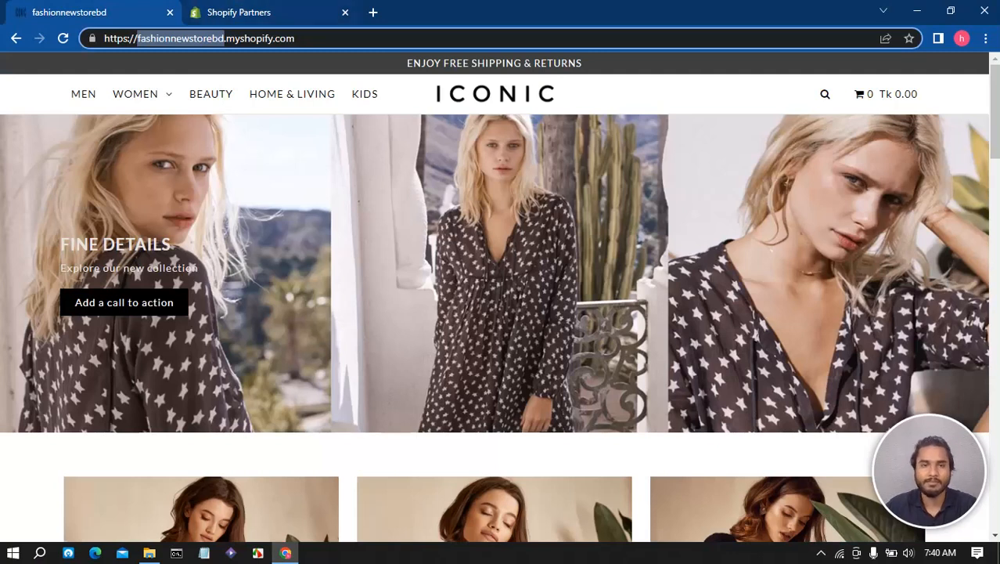
key("ctrl+Tab")
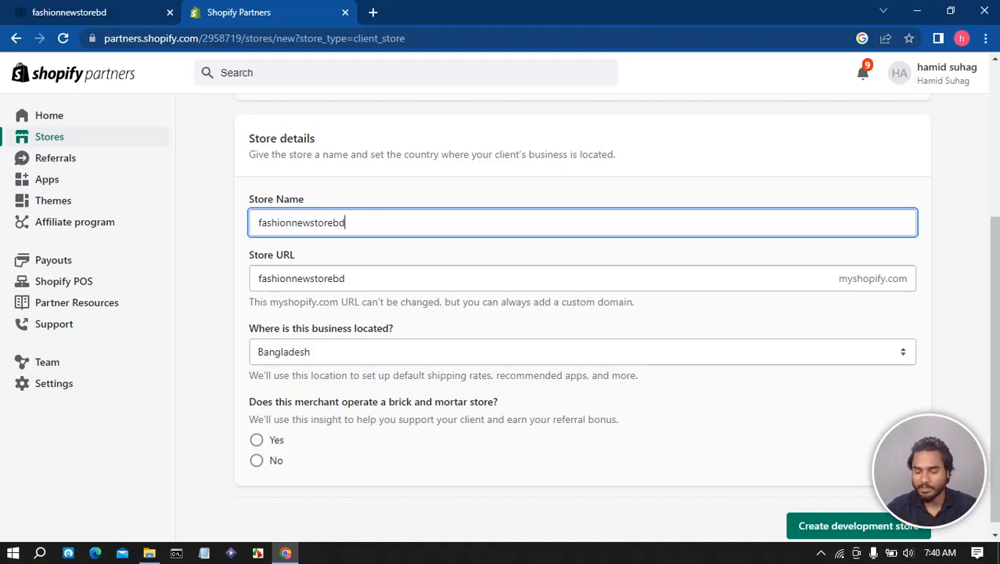
type("1")
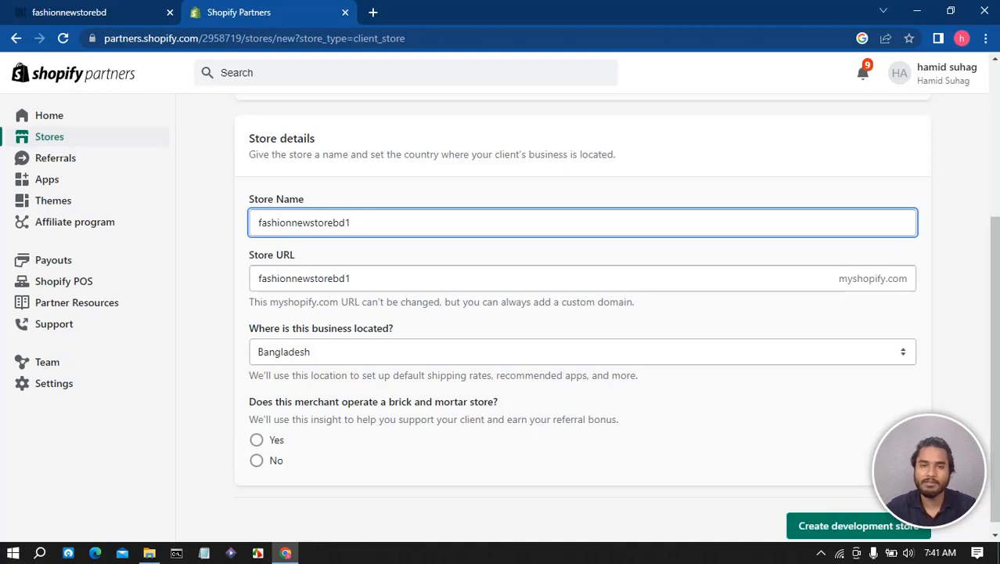
Answer Yes to the merchant operating a brick and mortar store and create the development store
left_click(392, 279)
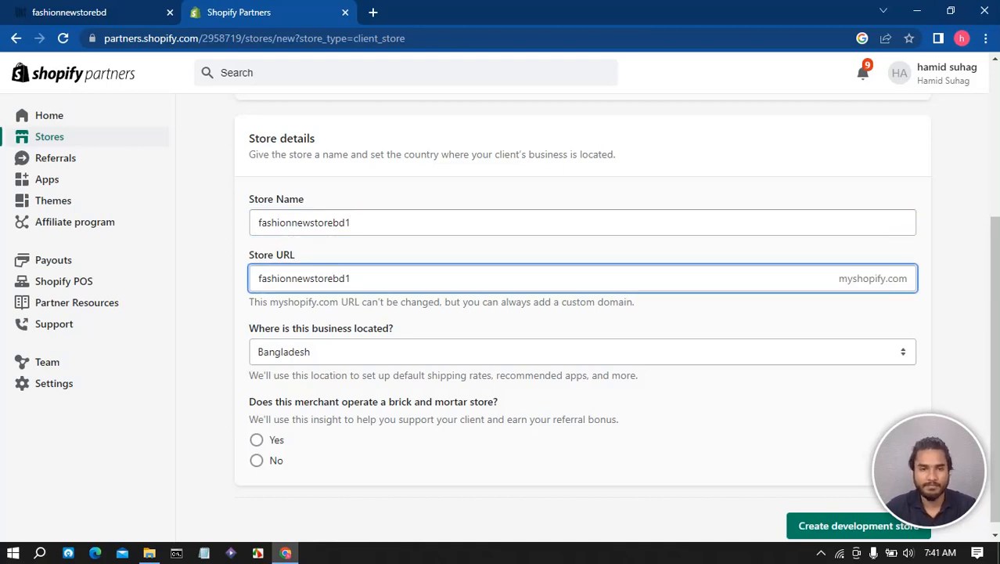
left_click(257, 440)
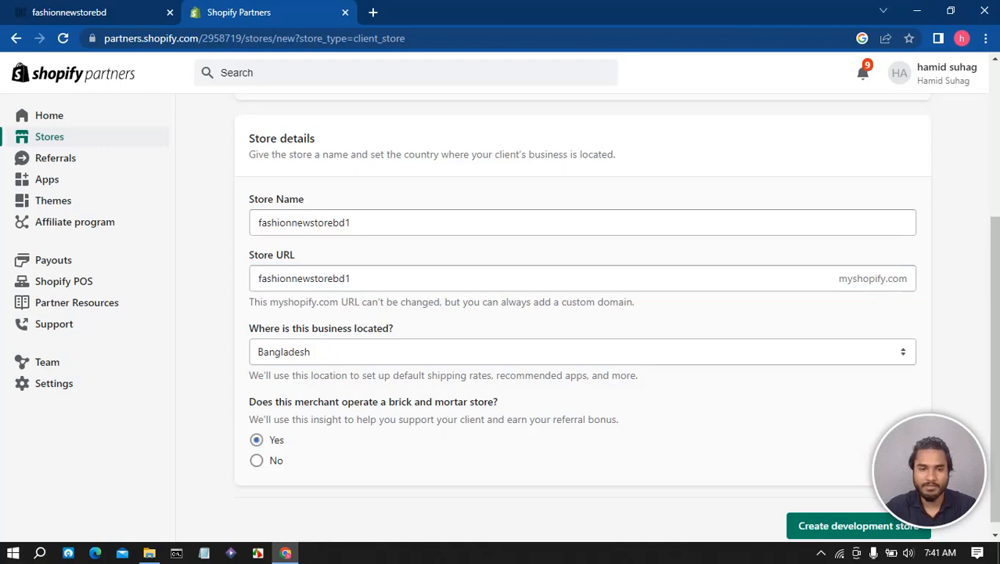
scroll(547, 313, "down", 1)
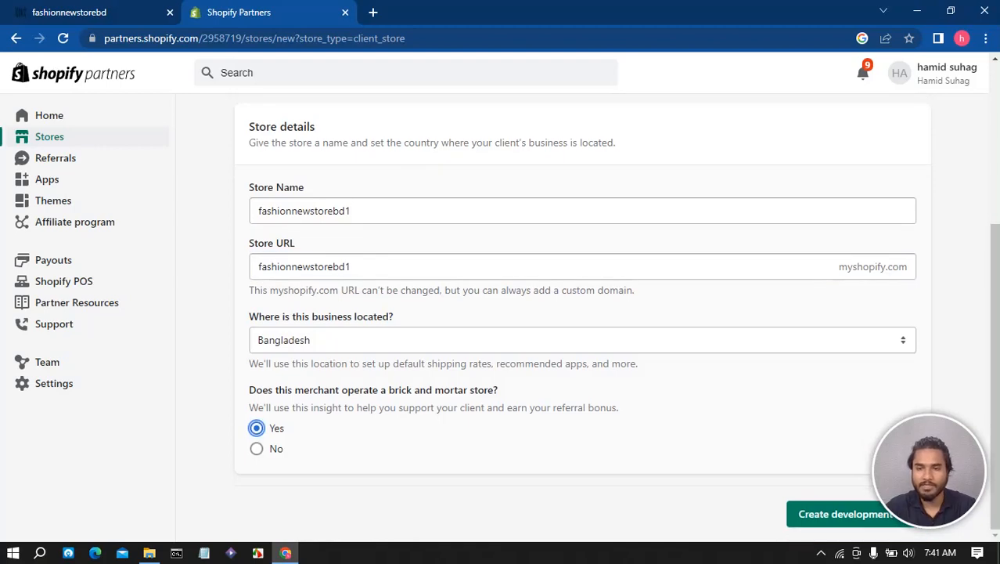
left_click(845, 513)
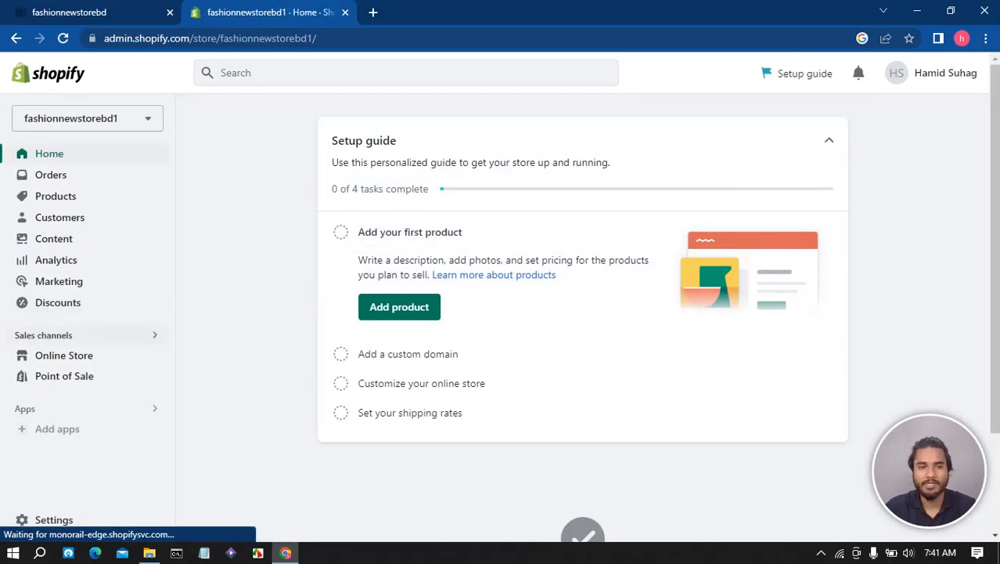
Go to the new store's Online Store themes page and open the Theme Store in a separate browser tab
left_click(64, 355)
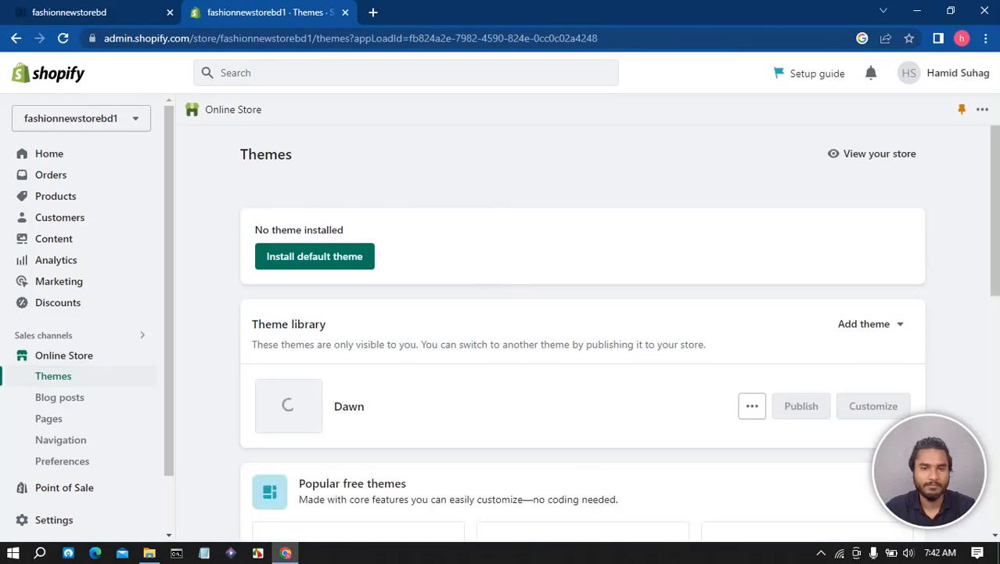
scroll(359, 344, "down", 3)
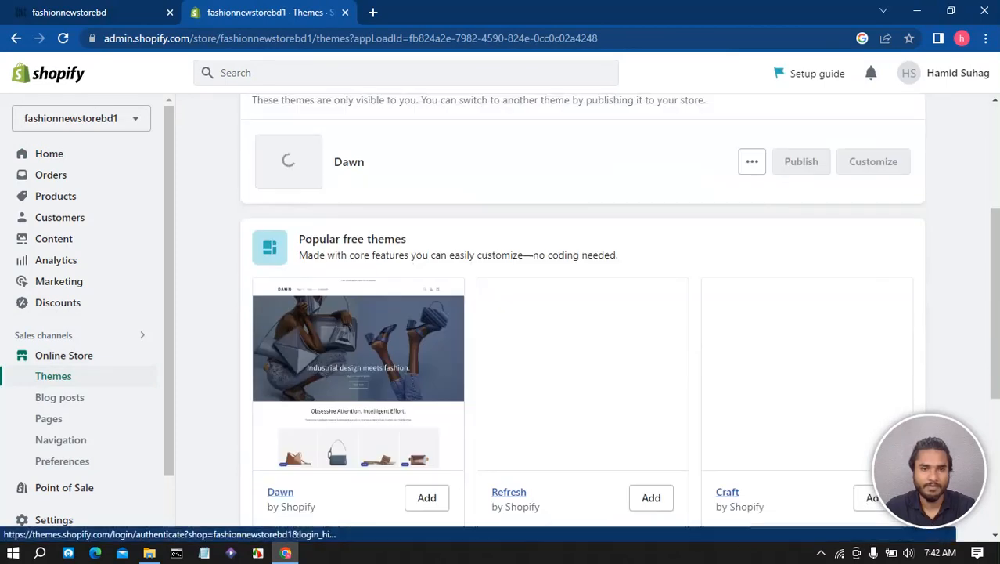
scroll(359, 344, "down", 4)
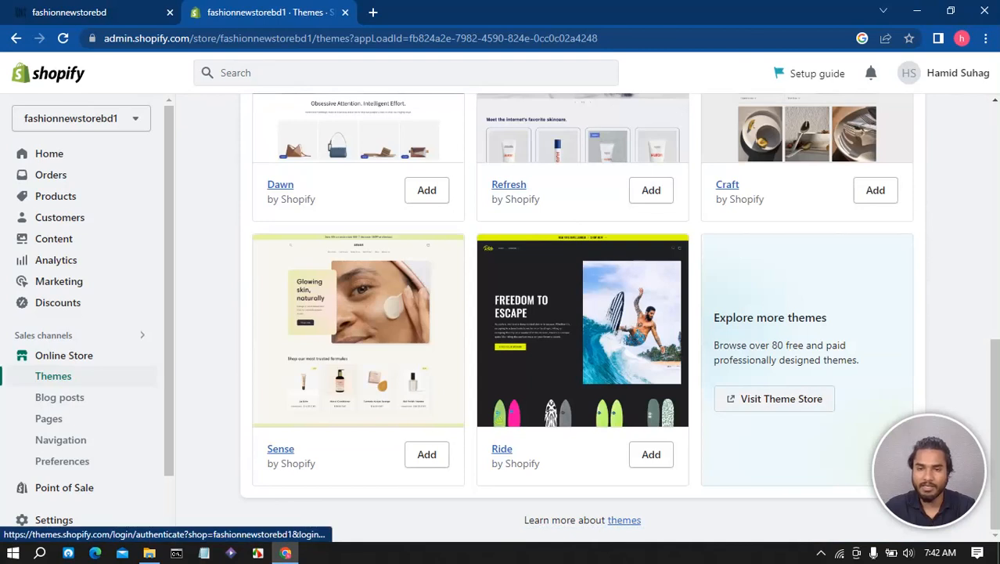
right_click(780, 401)
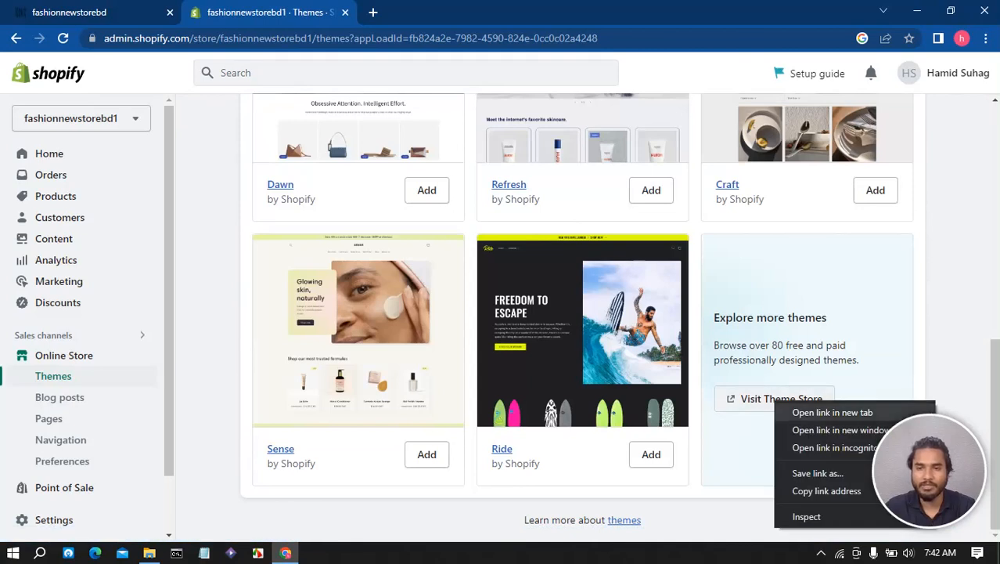
left_click(814, 411)
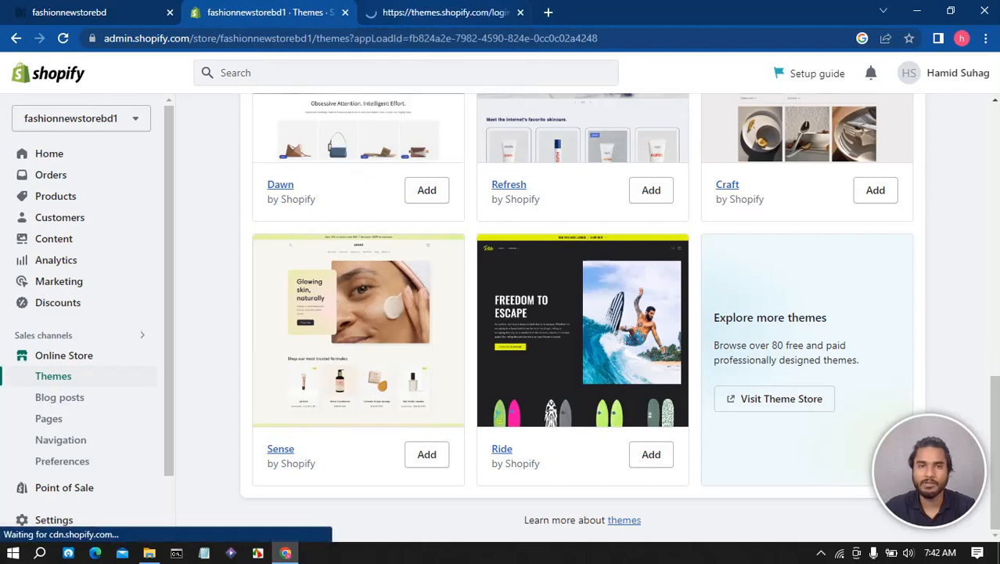
left_click(445, 13)
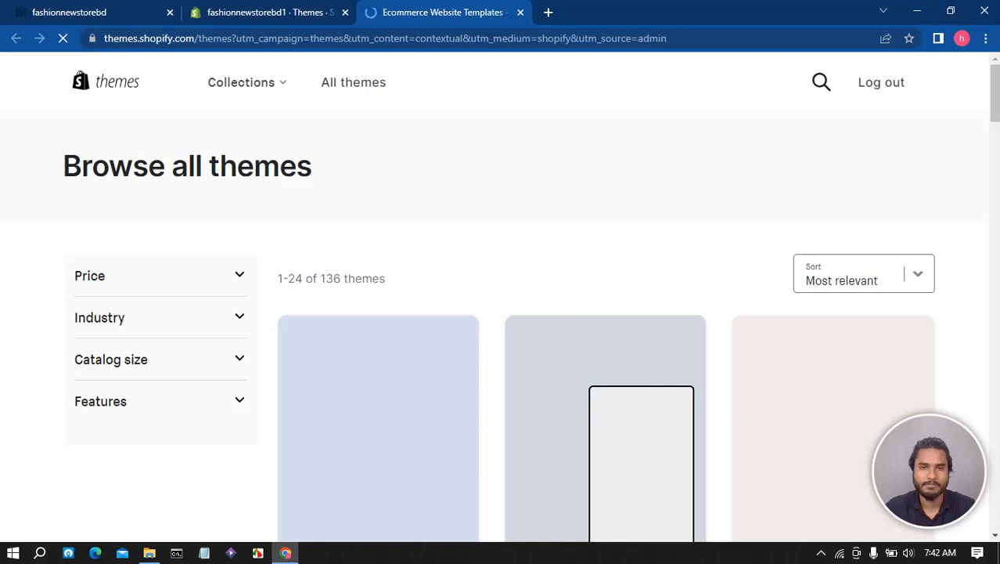
Expand the theme filters and examine the catalog's themes, prices and the industry, catalog size and feature options
scroll(378, 430, "down", 3)
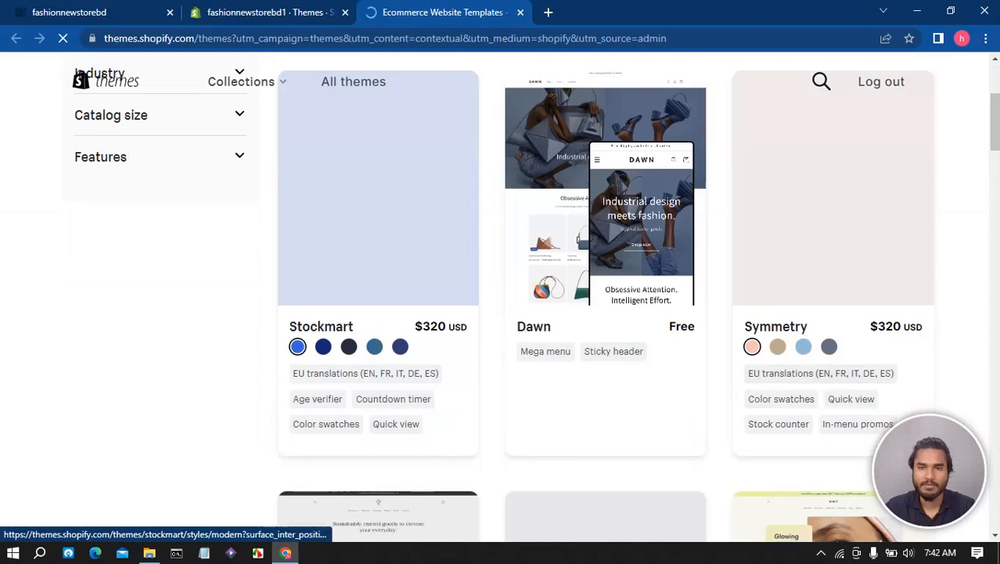
scroll(378, 235, "up", 3)
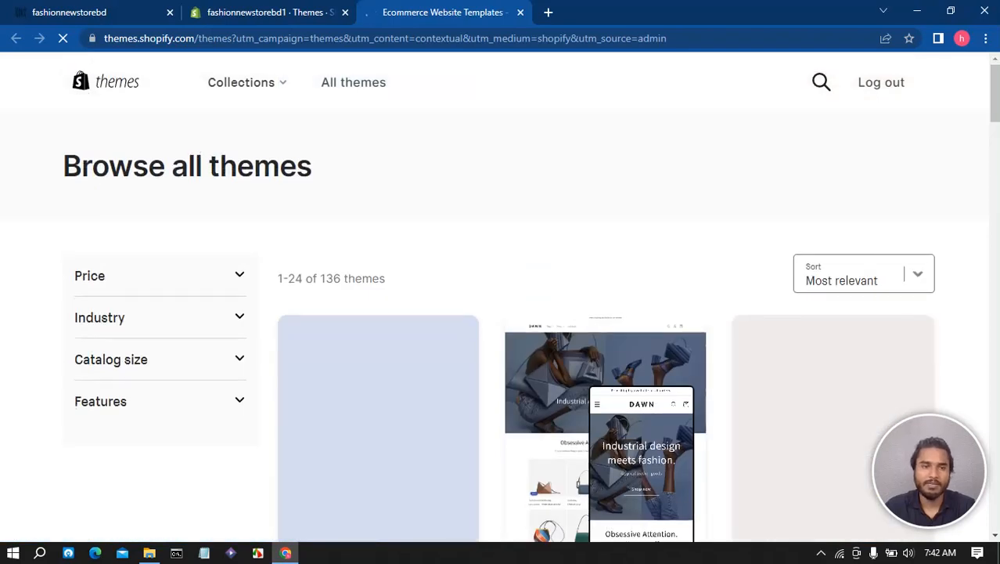
left_click(114, 317)
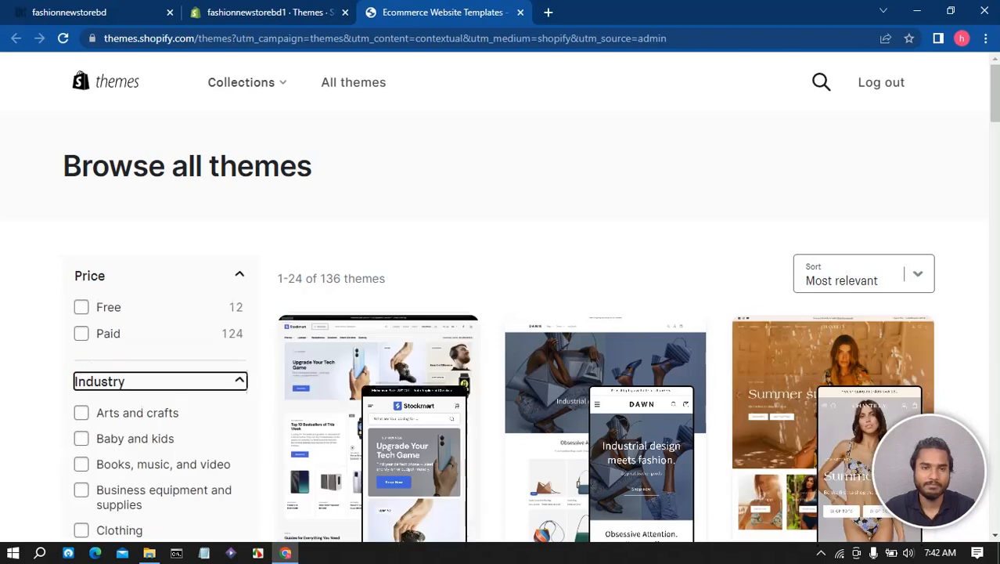
scroll(501, 313, "down", 3)
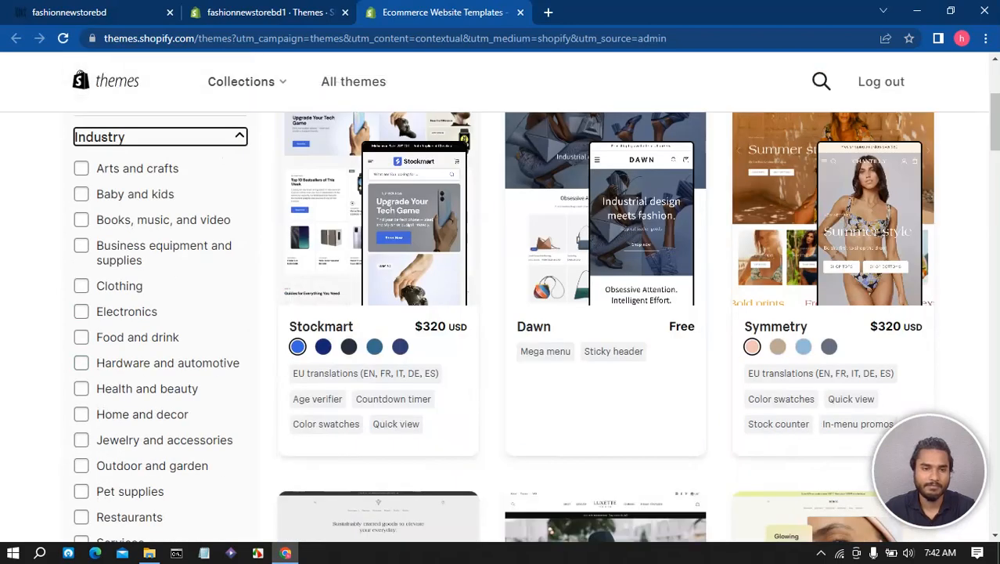
scroll(500, 313, "down", 3)
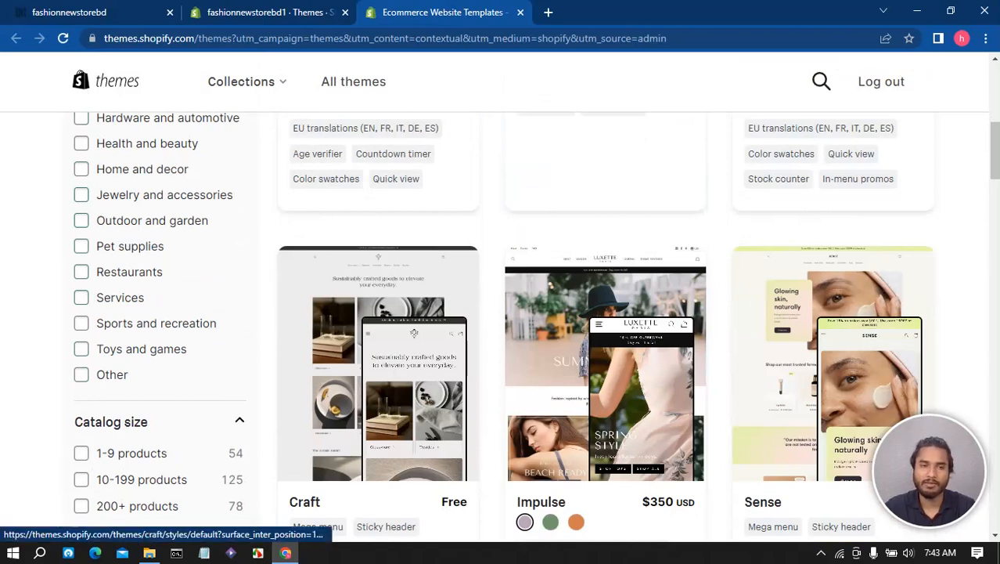
scroll(392, 360, "up", 7)
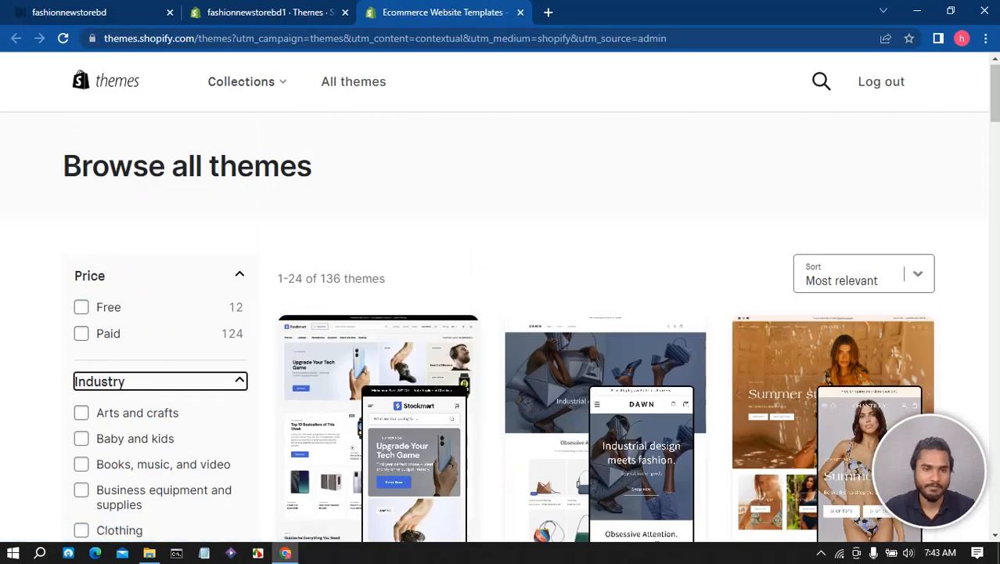
scroll(392, 360, "down", 3)
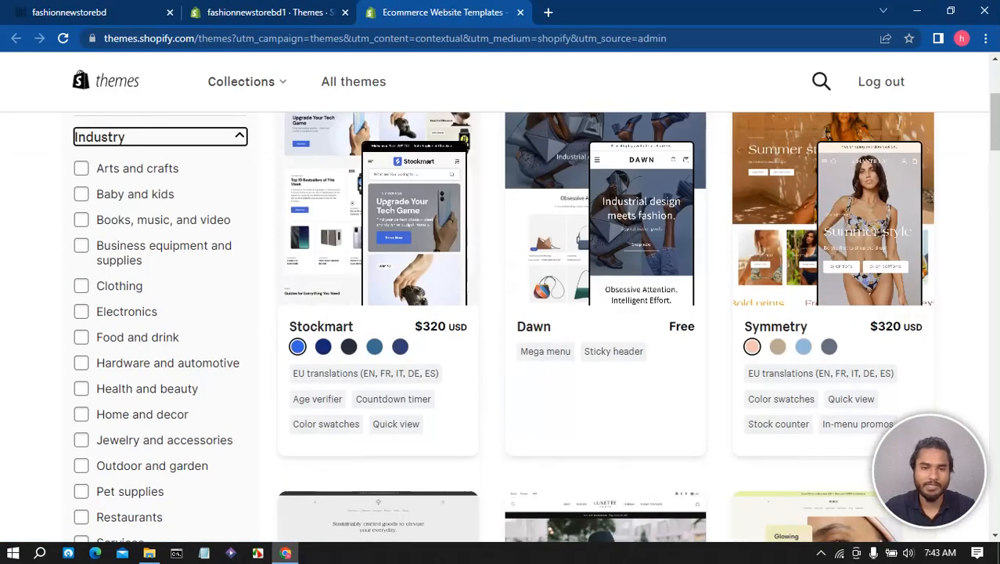
scroll(501, 313, "down", 5)
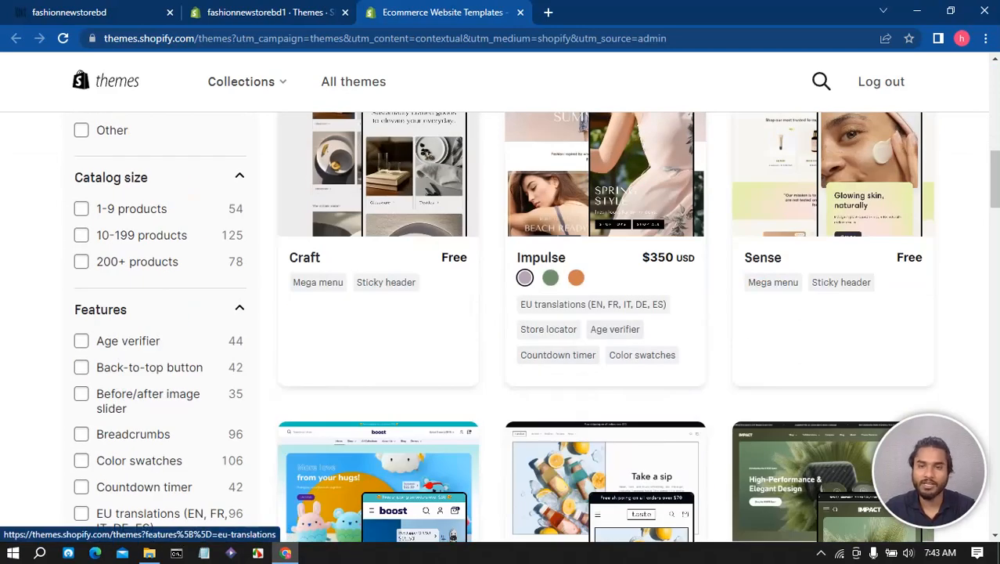
scroll(376, 313, "up", 5)
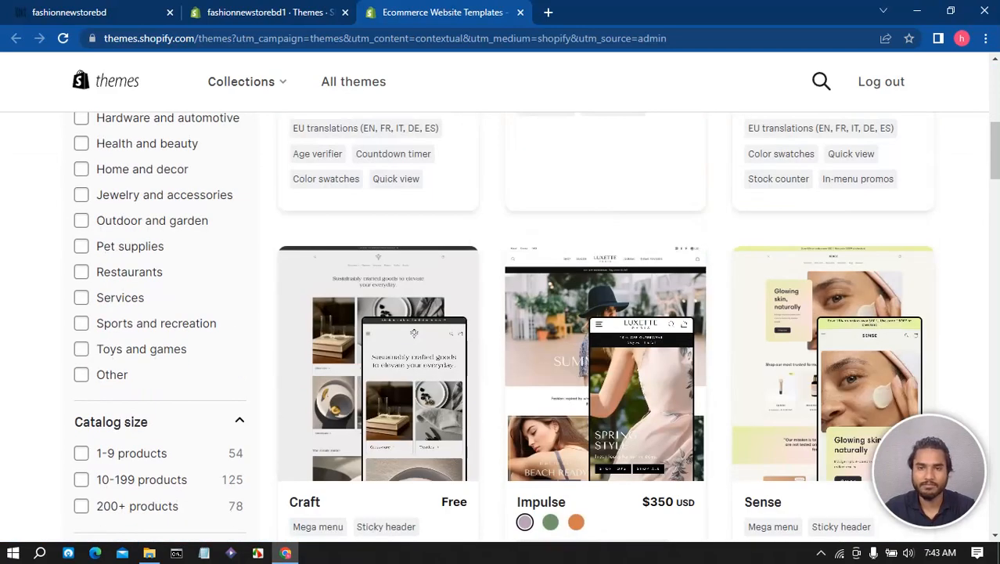
scroll(376, 329, "down", 3)
scroll(376, 329, "up", 6)
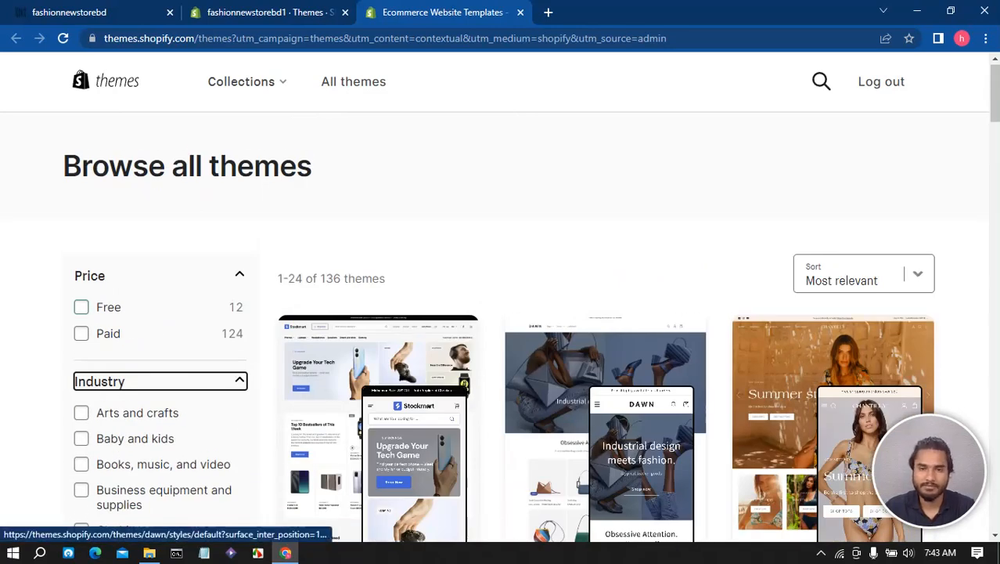
scroll(501, 329, "down", 6)
scroll(501, 329, "down", 5)
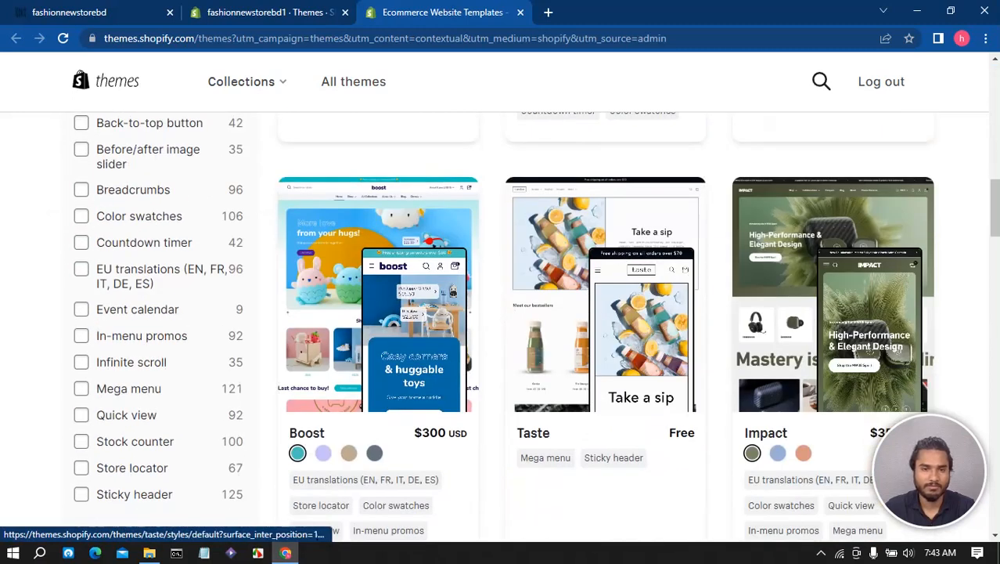
Look over the free and paid themes in the Theme Store catalog again, along with the available filters
scroll(605, 329, "up", 5)
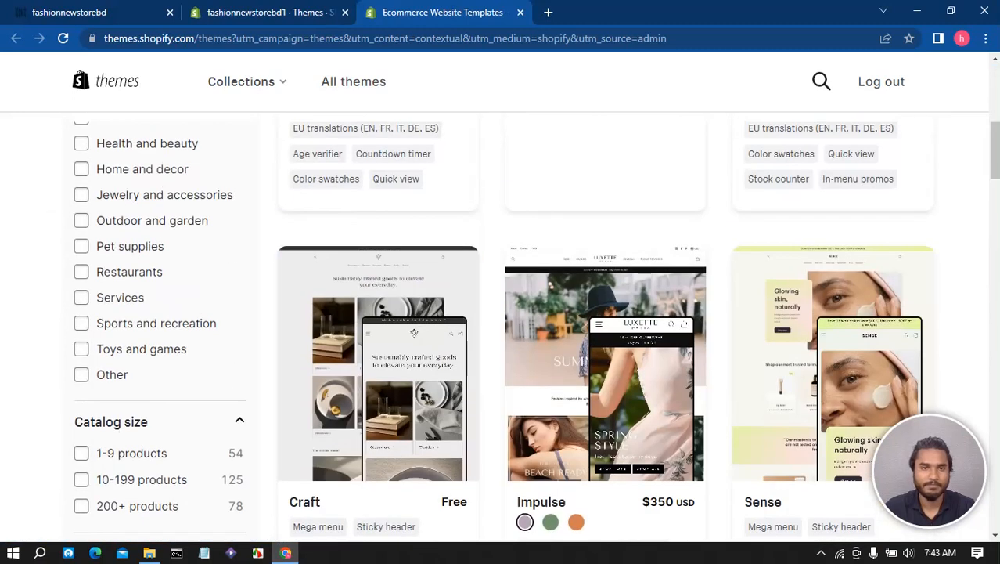
scroll(605, 329, "up", 6)
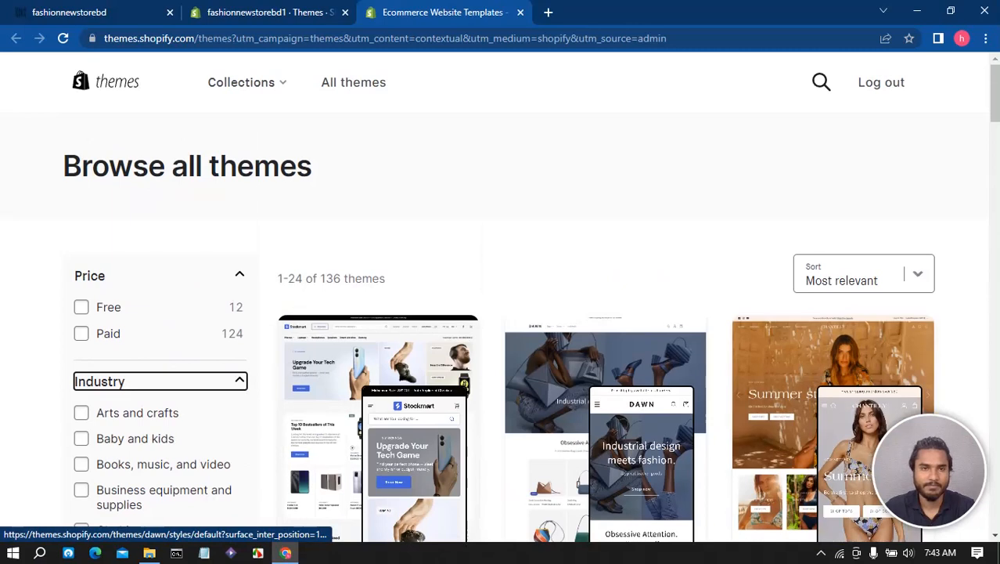
scroll(605, 328, "down", 6)
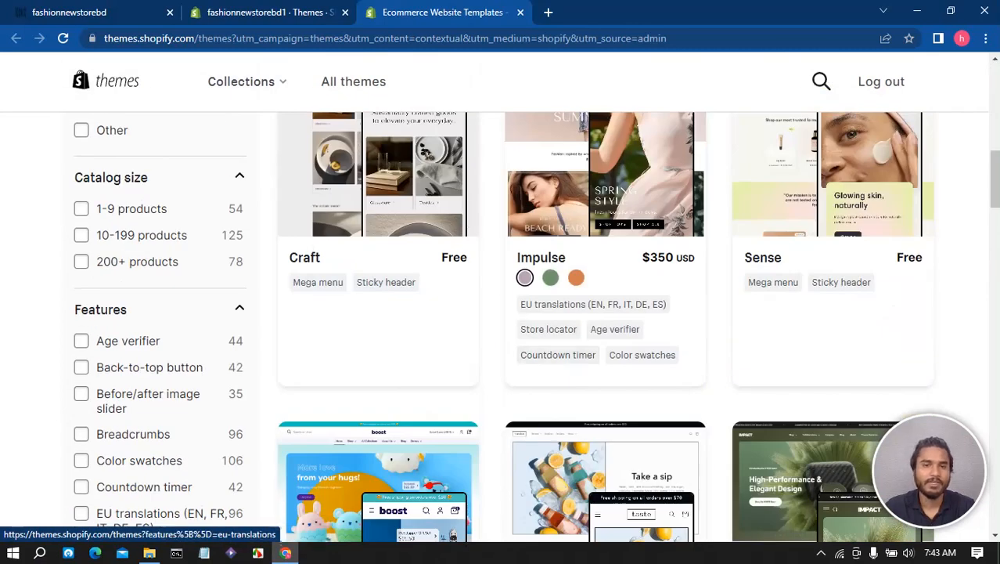
scroll(605, 329, "down", 5)
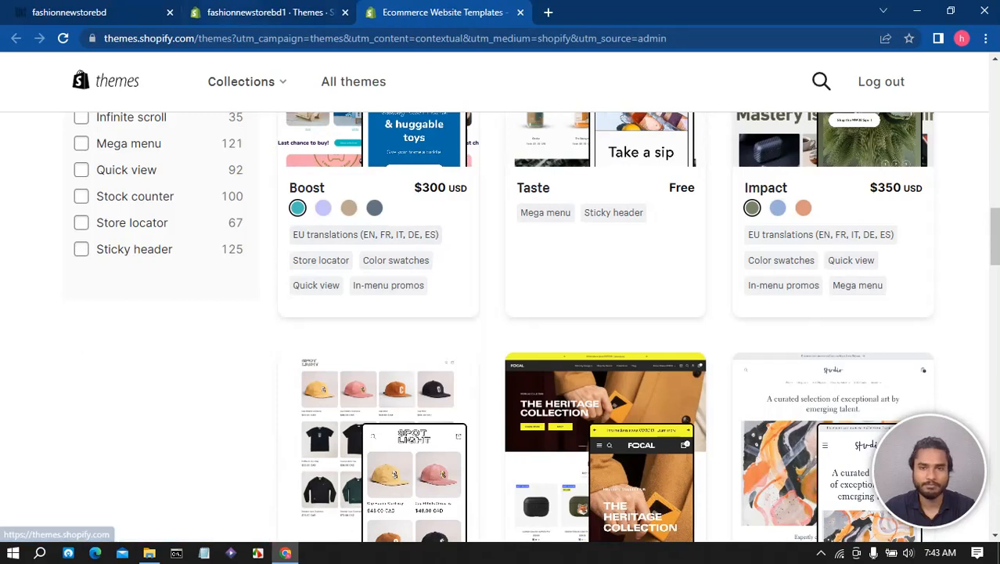
Return to the fashionnewstorebd1 themes page and open the zip file upload dialog for the theme library
left_click(266, 12)
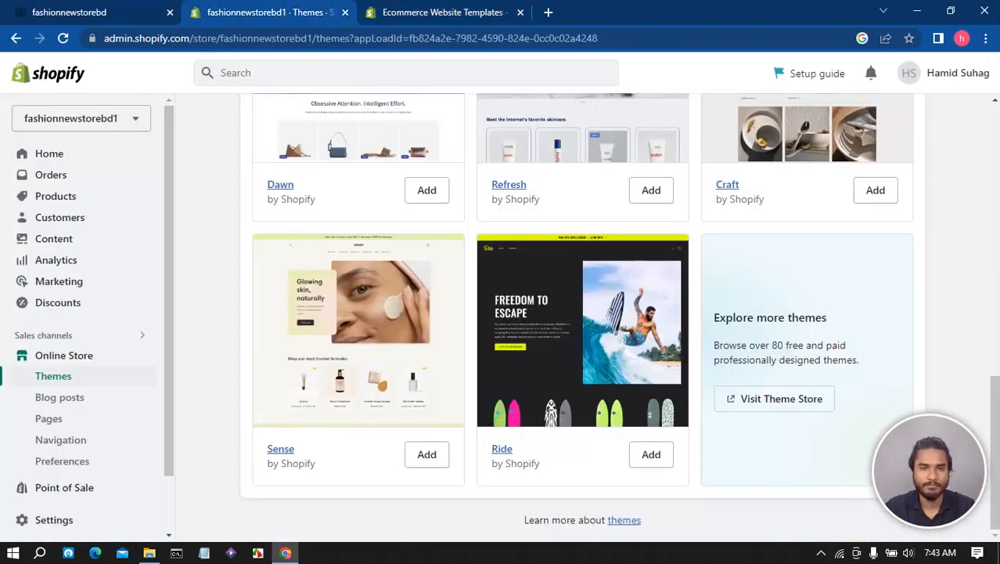
scroll(582, 313, "up", 10)
scroll(582, 313, "down", 3)
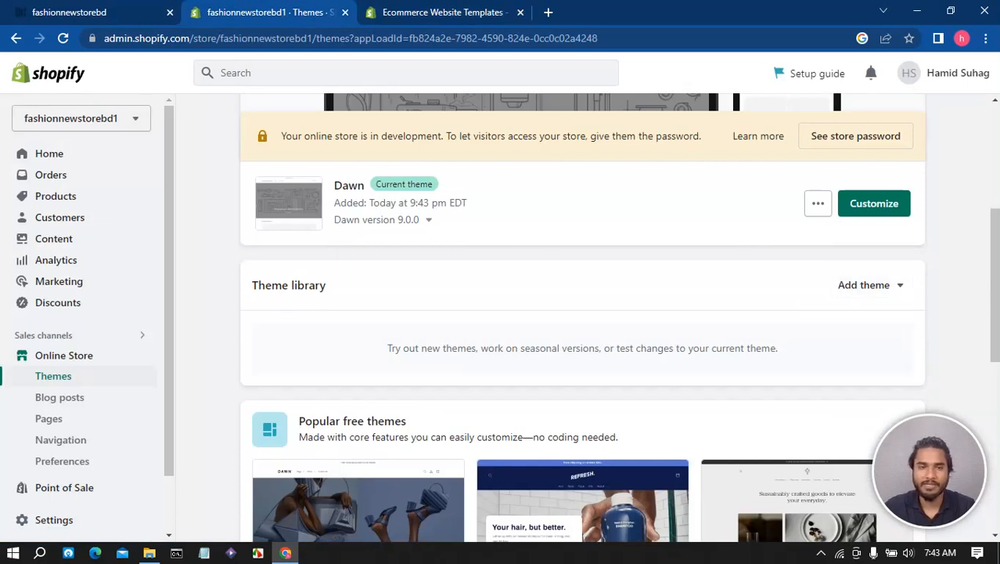
left_click(869, 285)
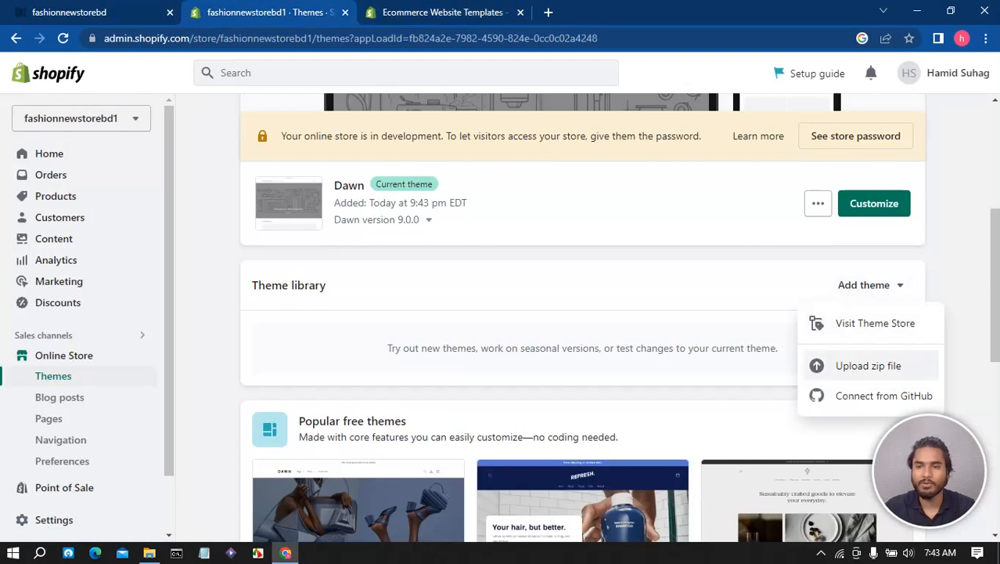
left_click(869, 365)
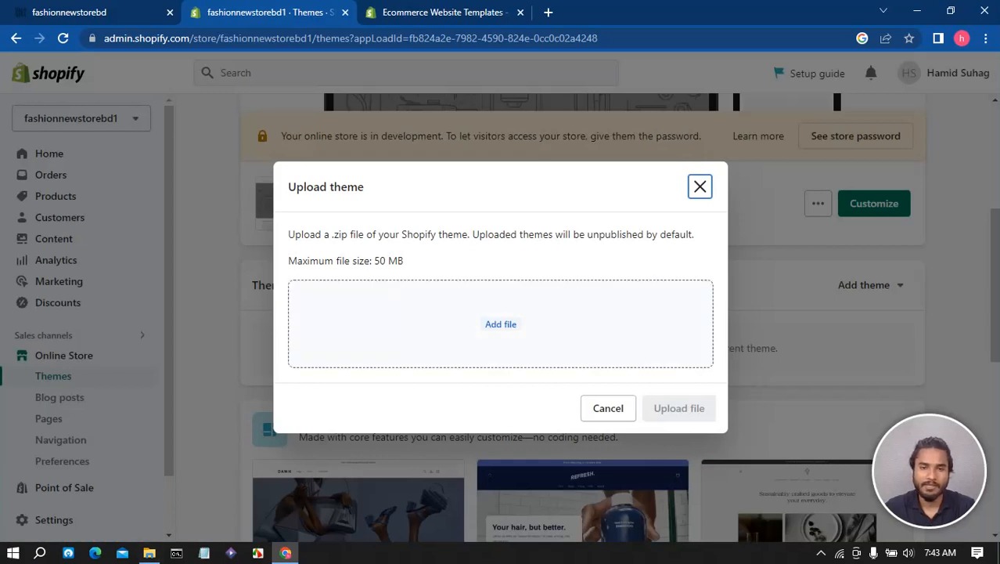
Find Icon.zip in the Project theme folder of the Projects download in File Explorer and add it to the theme upload
left_click(148, 553)
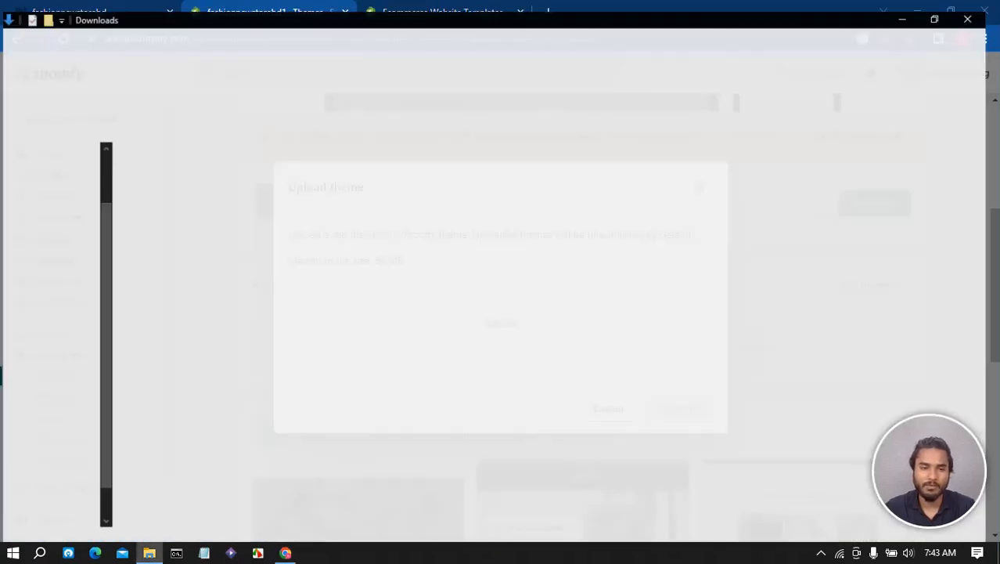
left_click(805, 315)
double_click(804, 315)
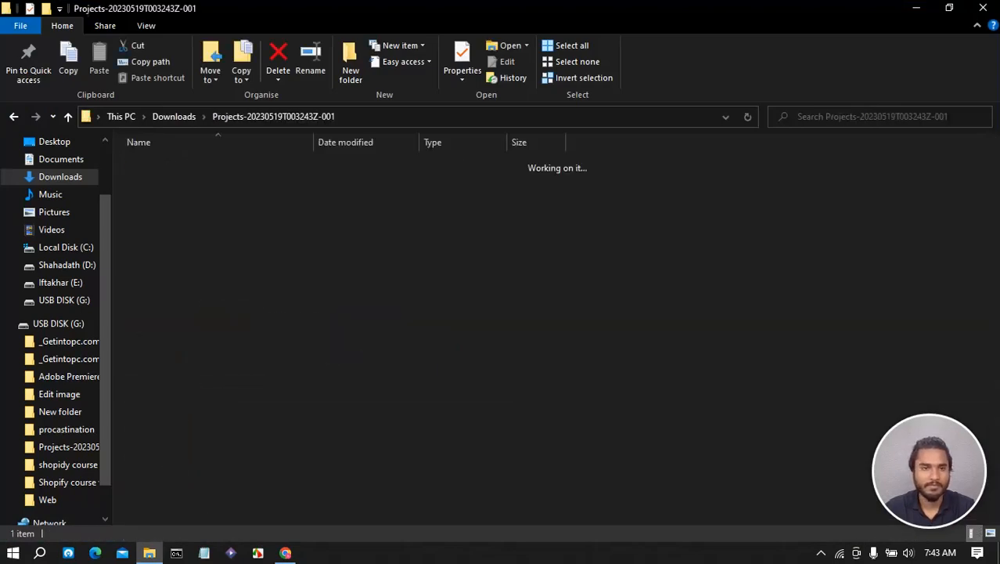
double_click(157, 164)
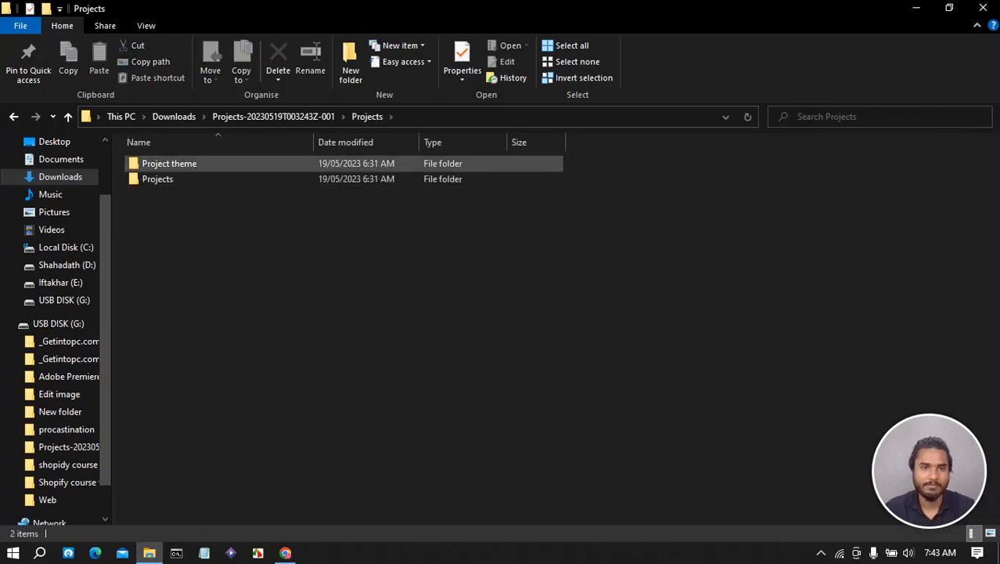
double_click(169, 164)
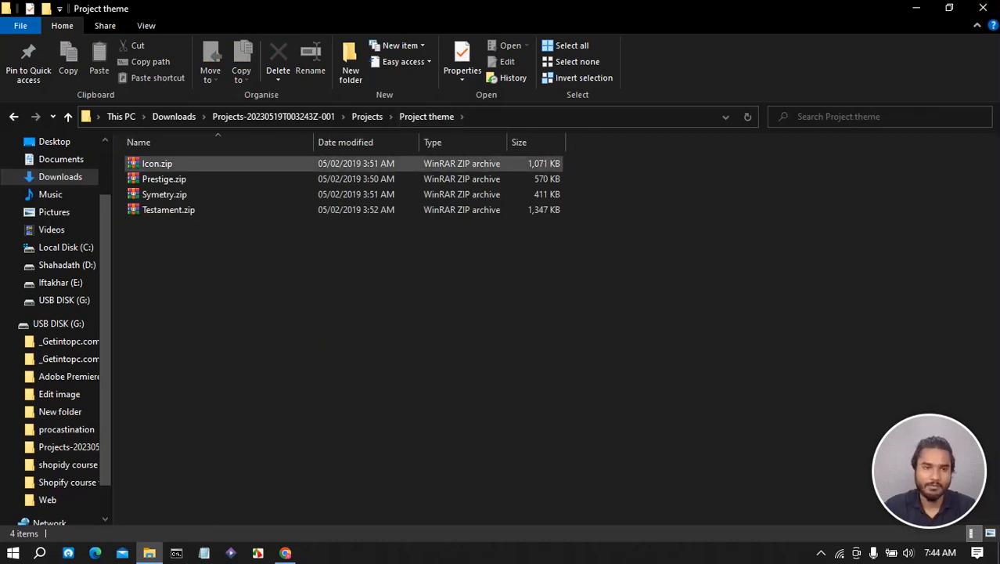
left_click(156, 164)
left_click_drag(156, 163, 490, 307)
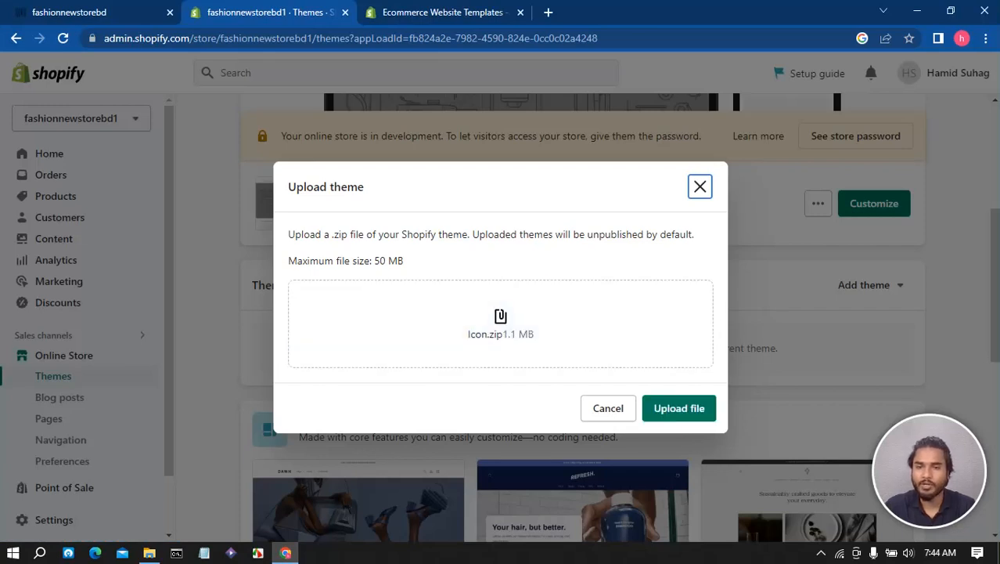
Upload Icon.zip to the theme library and publish the Icon theme in place of Dawn
left_click(680, 408)
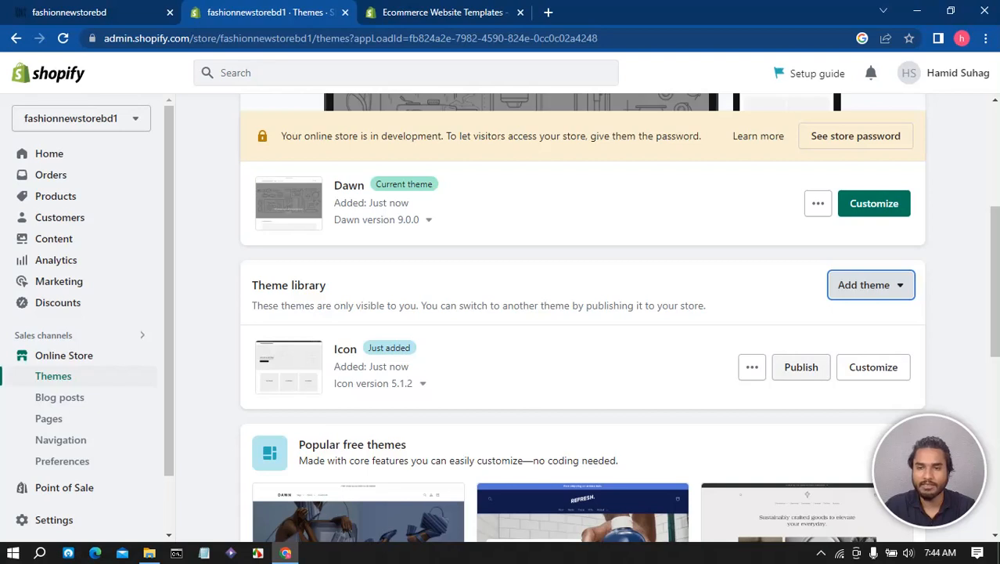
left_click(801, 367)
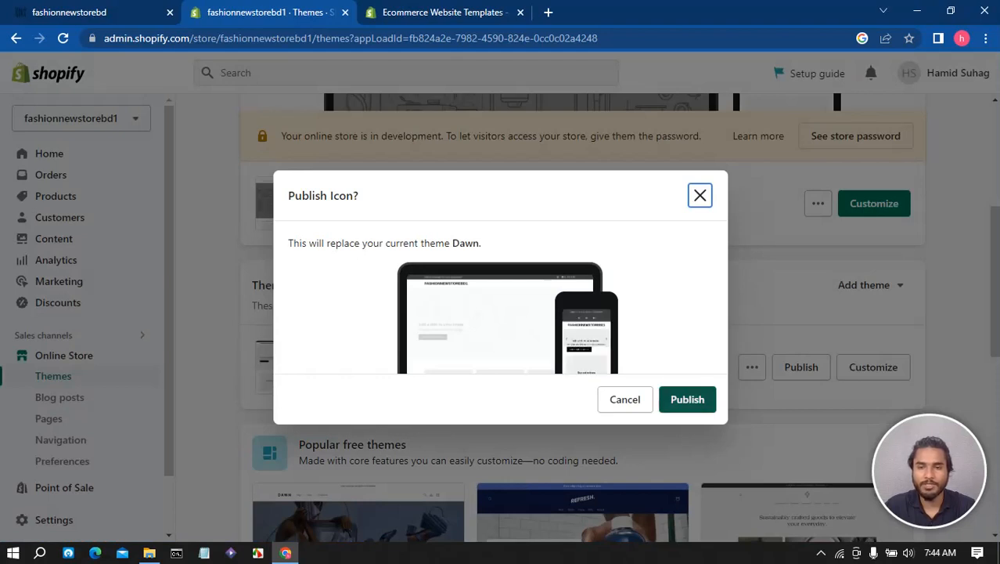
left_click(687, 399)
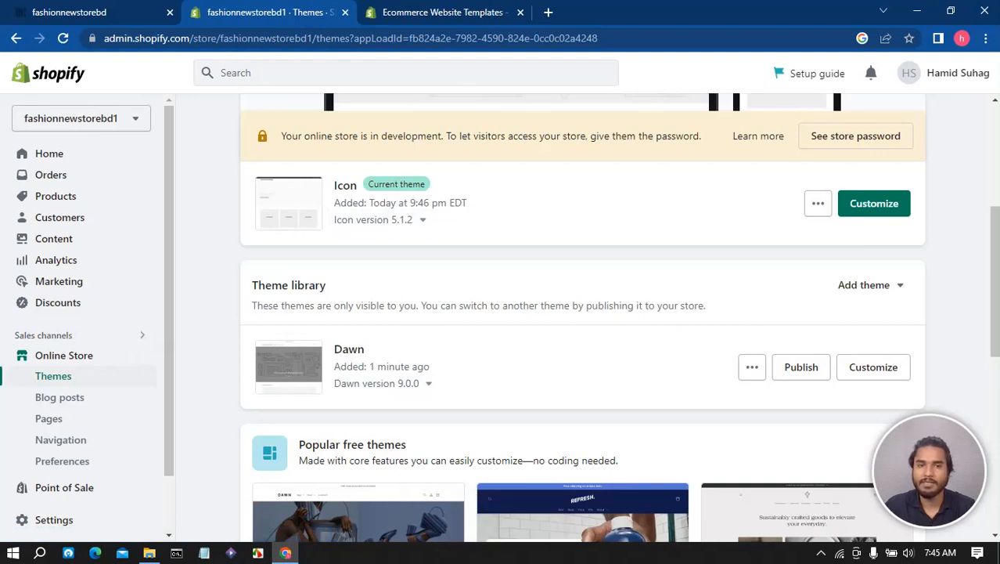
View the online store and examine the home page from the slideshow through the featured products to the footer
left_click(139, 355)
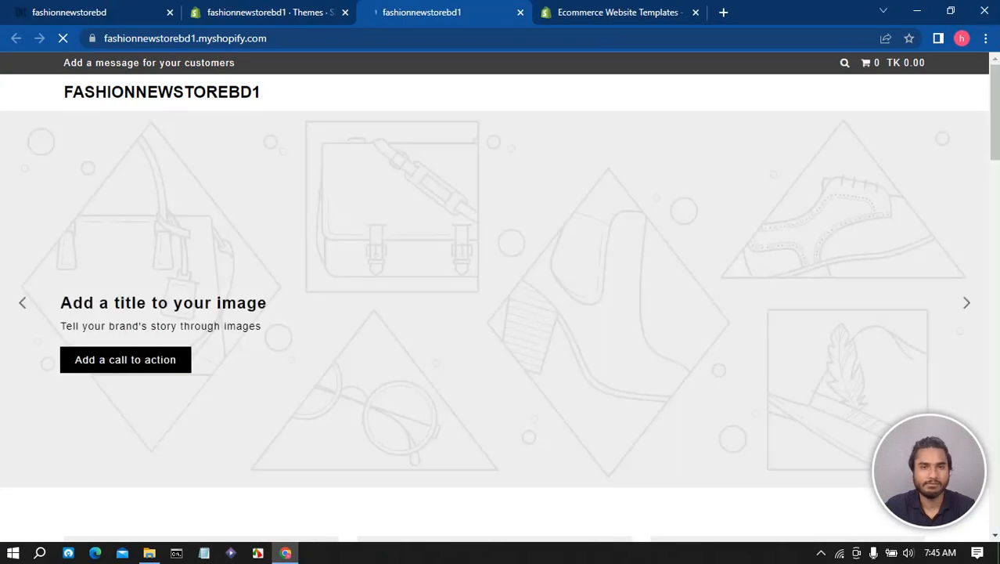
scroll(501, 298, "down", 5)
scroll(501, 297, "down", 5)
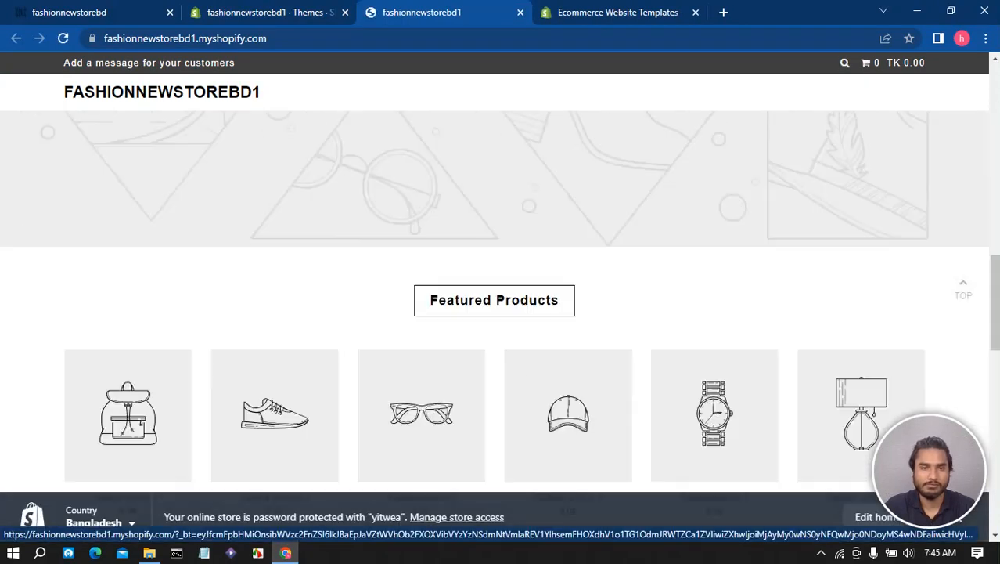
scroll(501, 297, "down", 5)
scroll(501, 298, "down", 5)
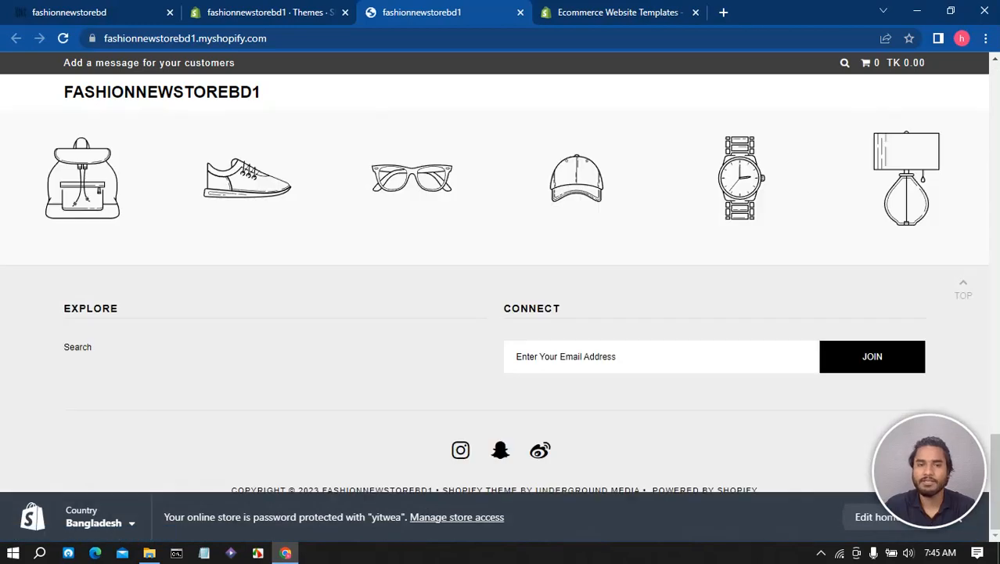
scroll(501, 298, "up", 15)
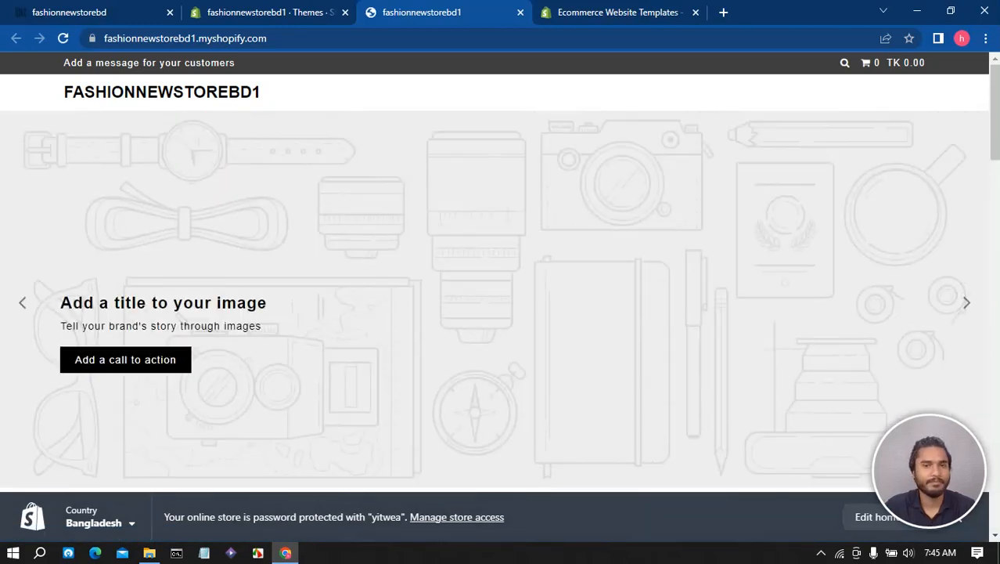
scroll(501, 298, "down", 15)
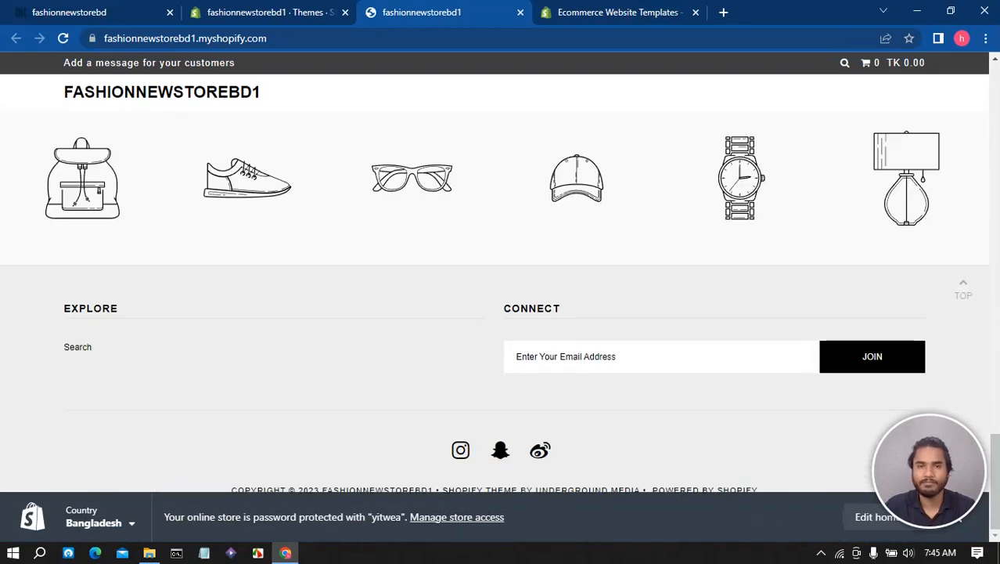
scroll(501, 298, "up", 15)
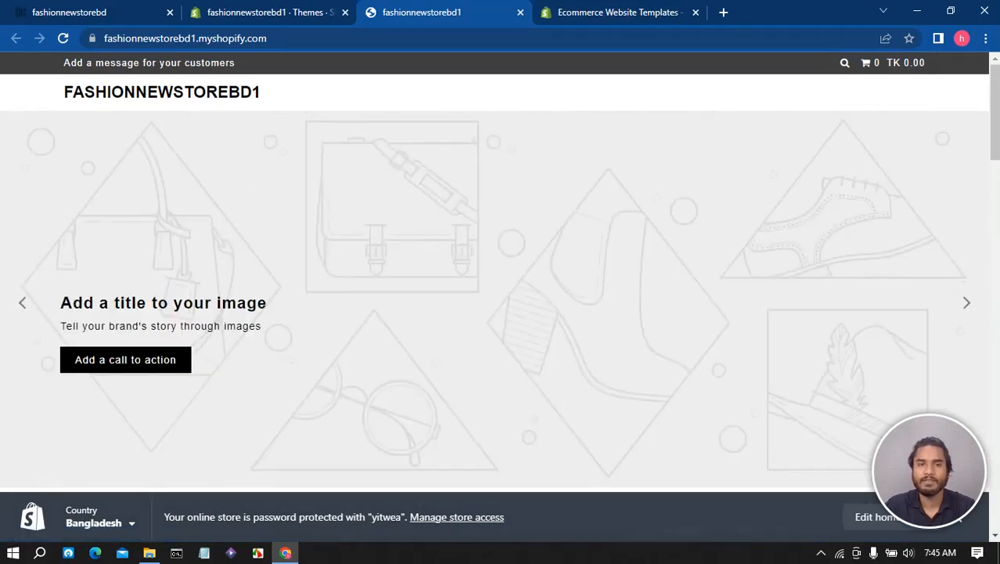